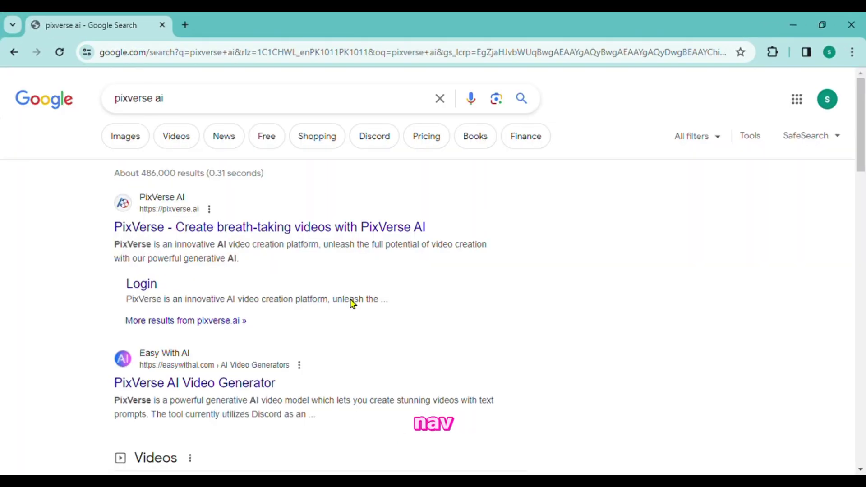
- Open the 'PixVerse - Create breath-taking videos with PixVerse AI' Google search result
{"action": "left_click", "coordinate": [284, 226]}
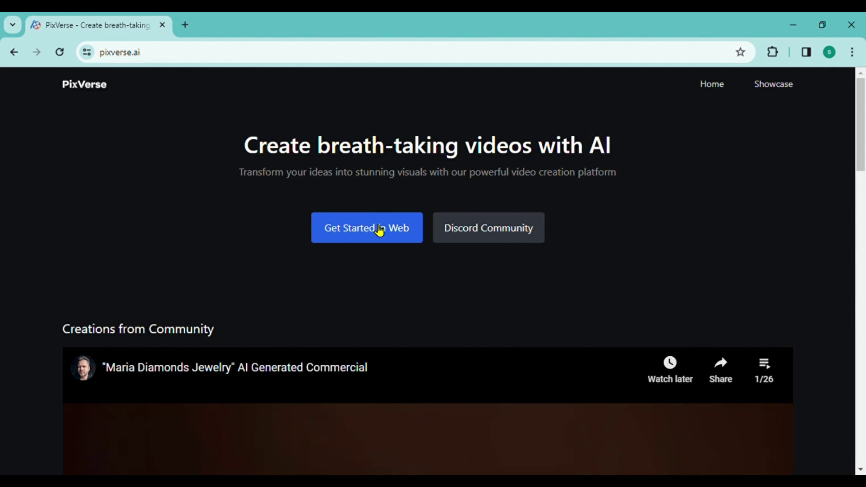
- Sign in, open the rabbit video from Popular Videos, then return to the grid
{"action": "left_click", "coordinate": [379, 231]}
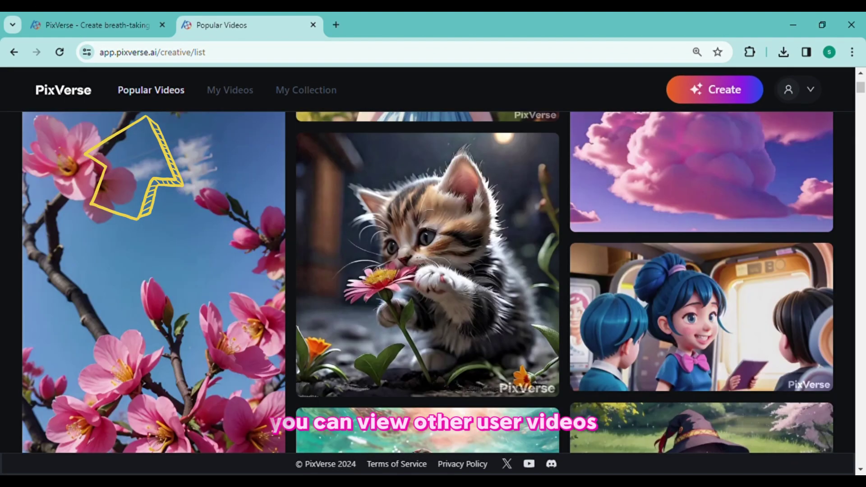
{"action": "scroll", "coordinate": [166, 316], "scroll_direction": "down", "scroll_amount": 10}
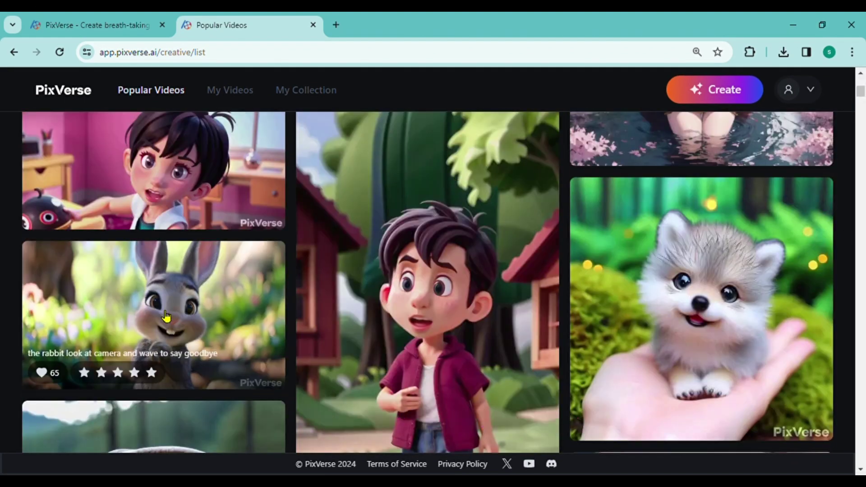
{"action": "left_click", "coordinate": [166, 316]}
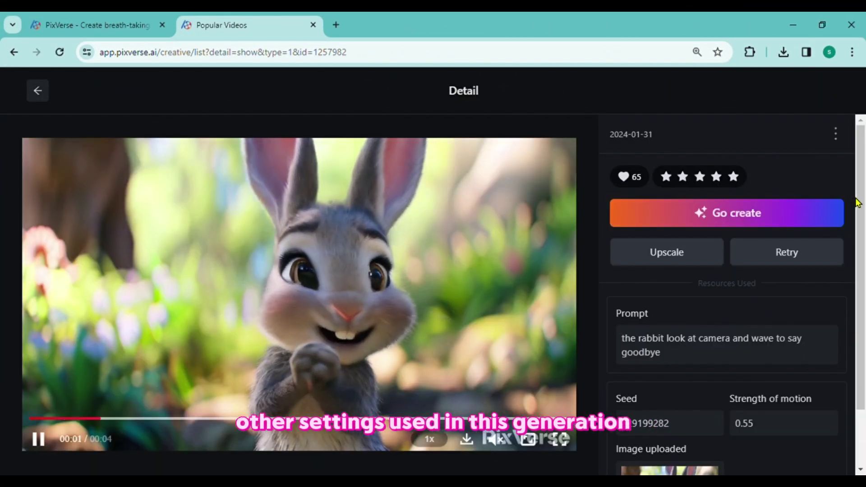
{"action": "left_click_drag", "start_coordinate": [857, 202], "coordinate": [857, 292]}
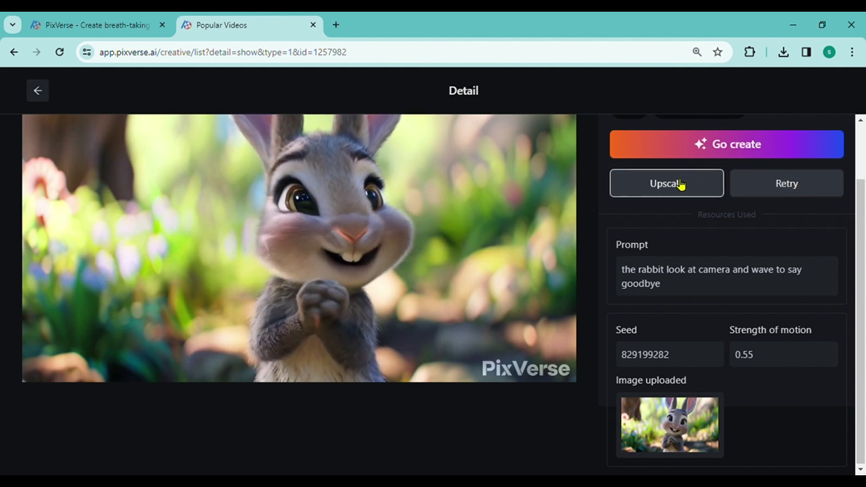
{"action": "left_click", "coordinate": [39, 92]}
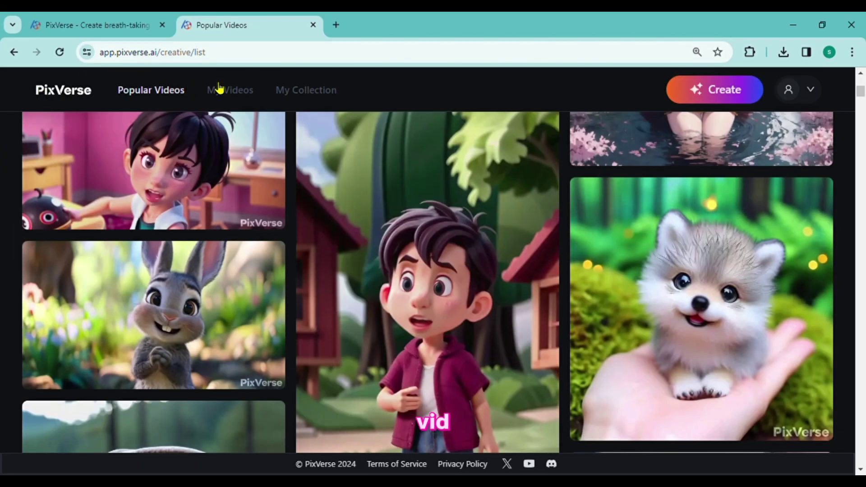
- Look through My Videos and My Collection, then bring up the Create video form
{"action": "left_click", "coordinate": [235, 91]}
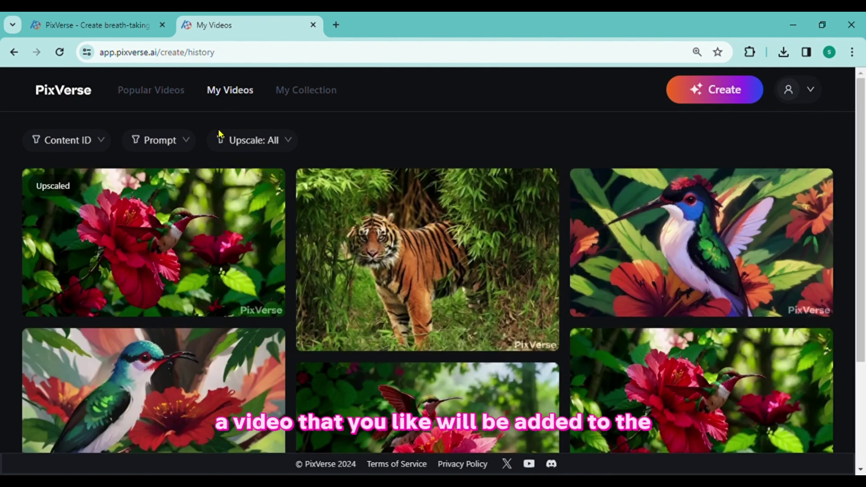
{"action": "left_click", "coordinate": [296, 90]}
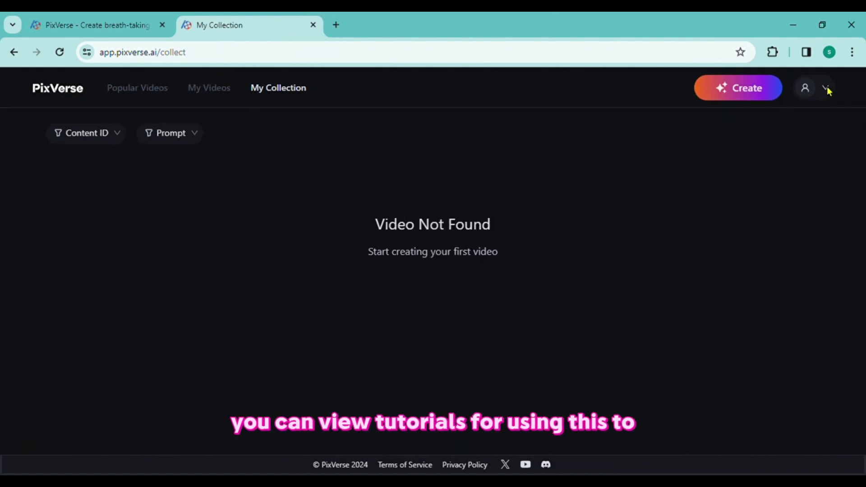
{"action": "mouse_move", "coordinate": [827, 91]}
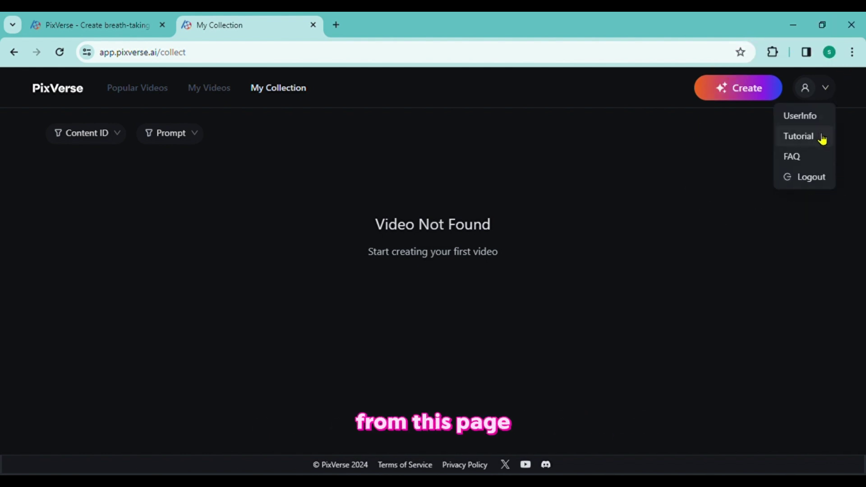
{"action": "left_click", "coordinate": [760, 96]}
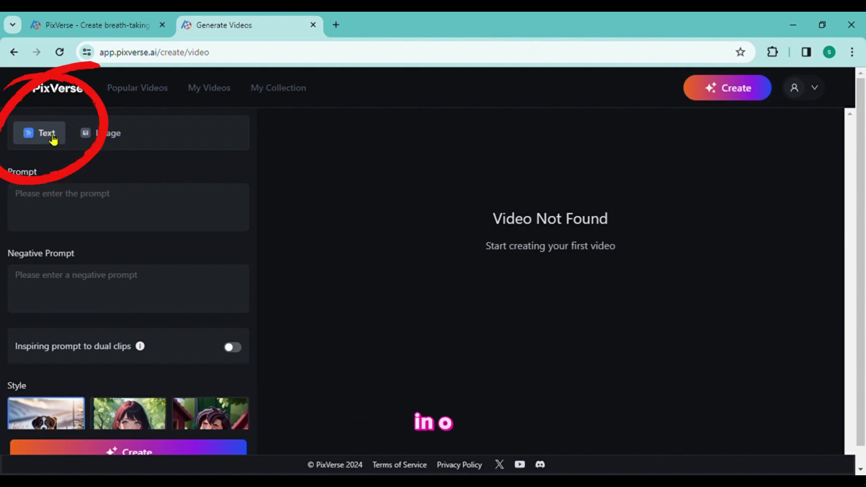
- Fill in the hummingbird prompt field and zoom out to see the whole form
{"action": "left_click", "coordinate": [43, 201]}
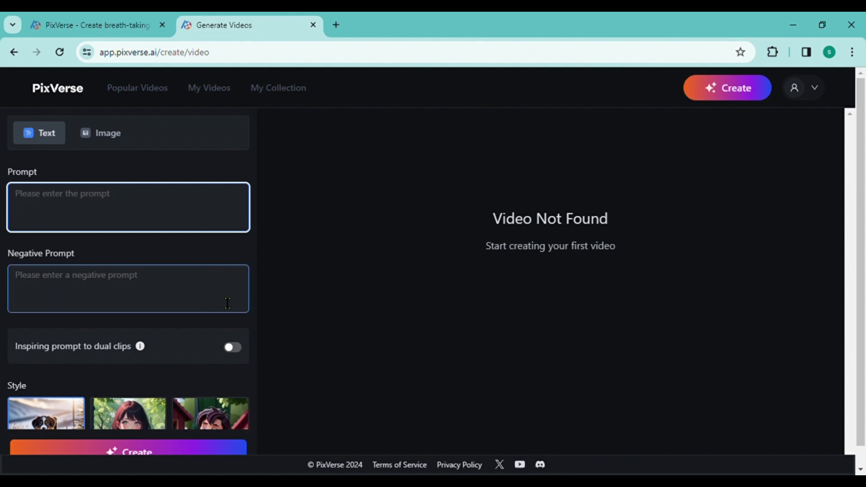
{"action": "triple_click", "coordinate": [103, 254]}
{"action": "key", "text": "ctrl+minus"}
{"action": "key", "text": "ctrl+minus"}
{"action": "key", "text": "ctrl+minus"}
{"action": "key", "text": "ctrl+minus"}
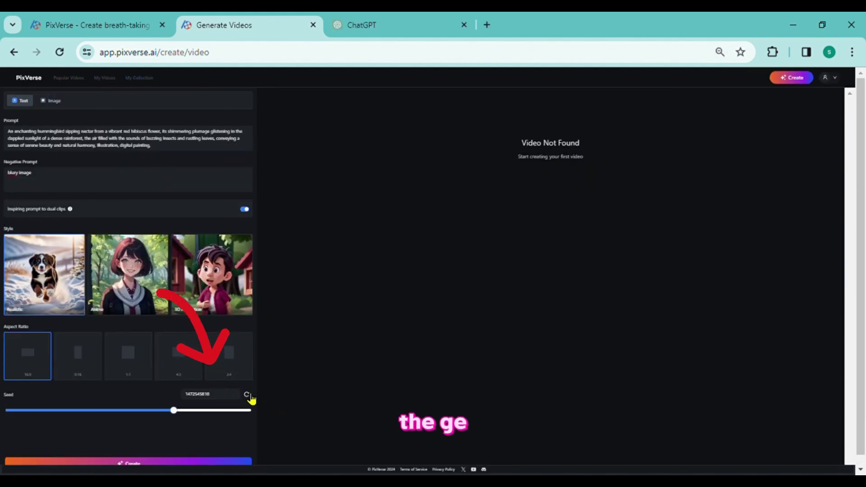
- Roll a fresh random Seed four times, then zoom the page back in
{"action": "left_click", "coordinate": [248, 395]}
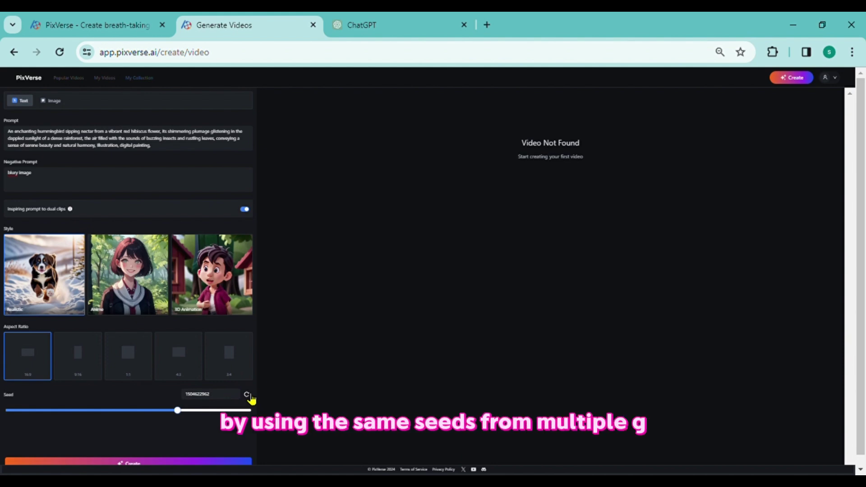
{"action": "left_click", "coordinate": [248, 395]}
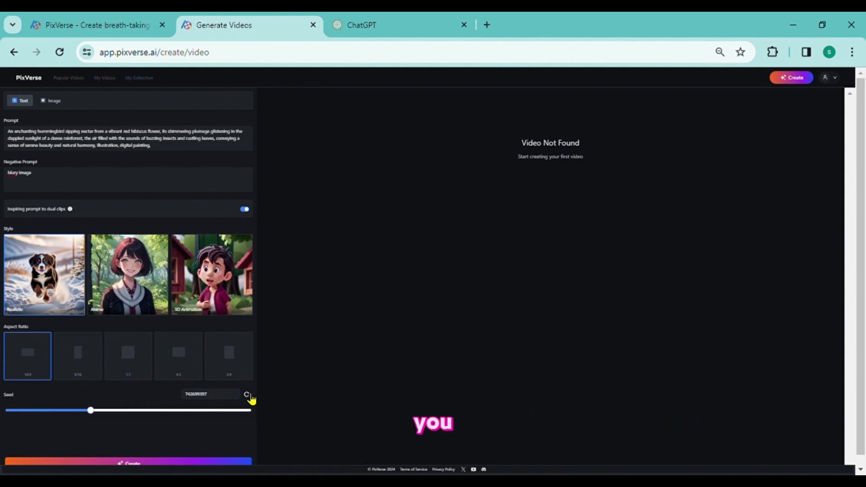
{"action": "left_click", "coordinate": [248, 395]}
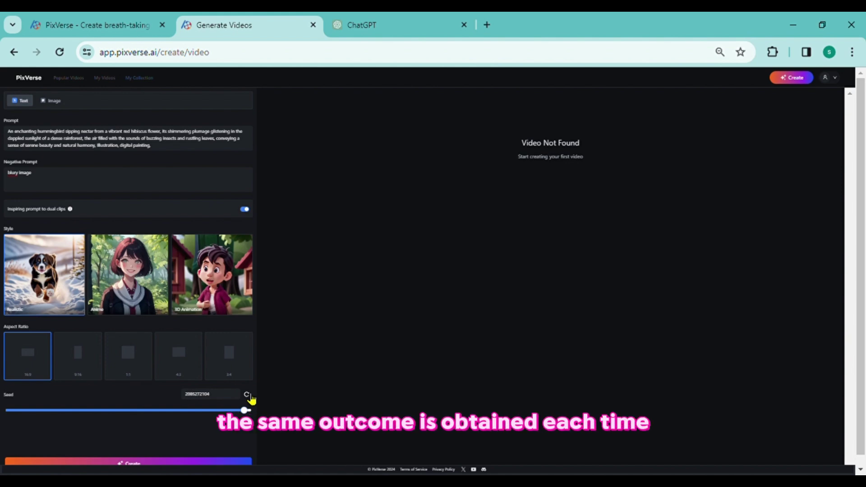
{"action": "left_click", "coordinate": [248, 395]}
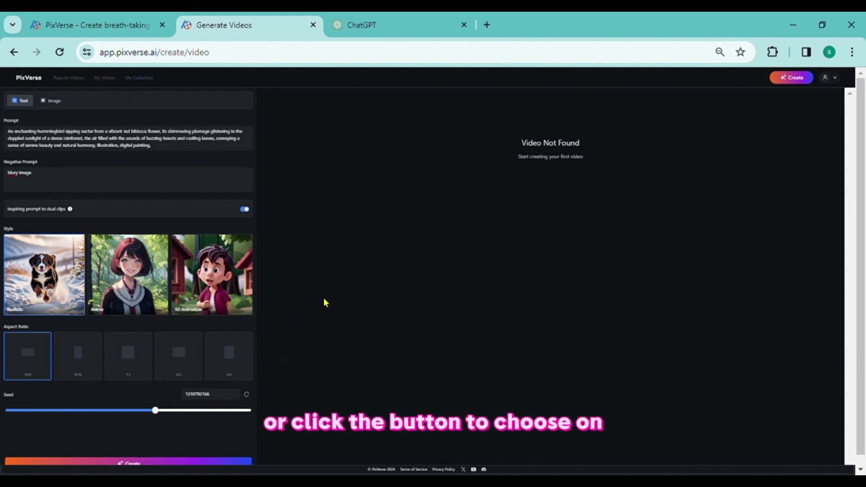
{"action": "key", "text": "ctrl+plus"}
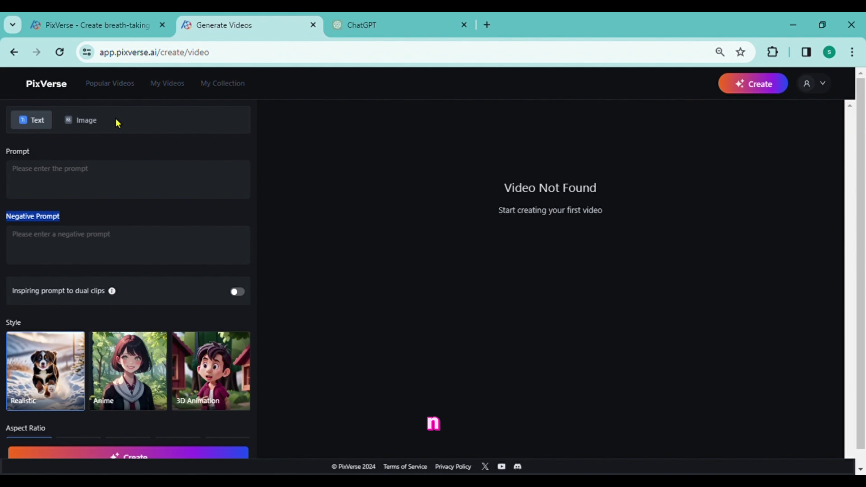
- Paste the hummingbird prompt with negative prompt 'blury image' and generate the first video pair
{"action": "left_click", "coordinate": [25, 174]}
{"action": "type", "text": "An enchanting hummingbird sipping nectar from a vibrant red hibiscus flower, its shimmering plumage glistening in the dappled sunlight of a dense rainforest, the air filled with the sounds of buzzing insects and rustling leaves, conveying a sense of serene beauty and natural harmony, Illustration, digital painting"}
{"action": "left_click", "coordinate": [41, 251]}
{"action": "type", "text": "blury image"}
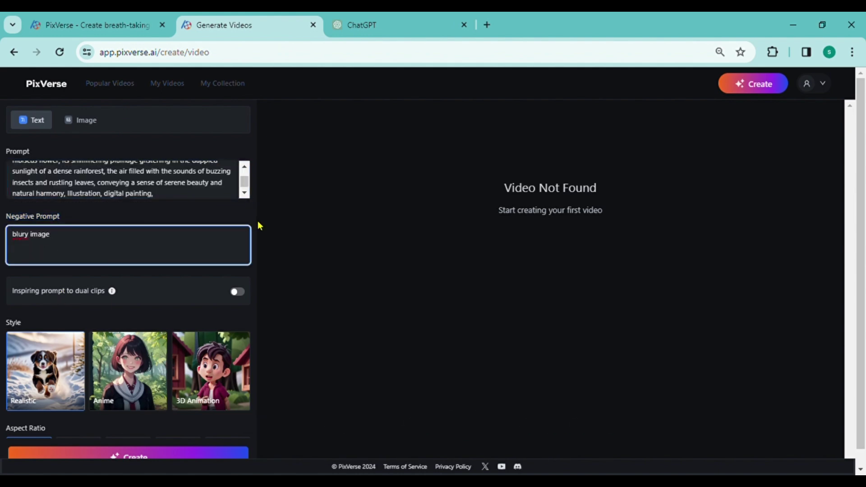
{"action": "left_click_drag", "start_coordinate": [3, 183], "coordinate": [4, 281]}
{"action": "left_click", "coordinate": [323, 304]}
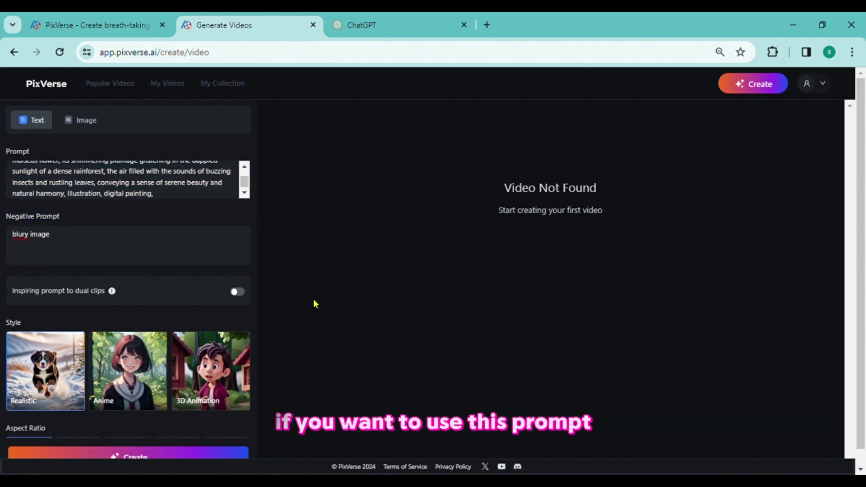
{"action": "key", "text": "ctrl+minus"}
{"action": "key", "text": "ctrl+minus"}
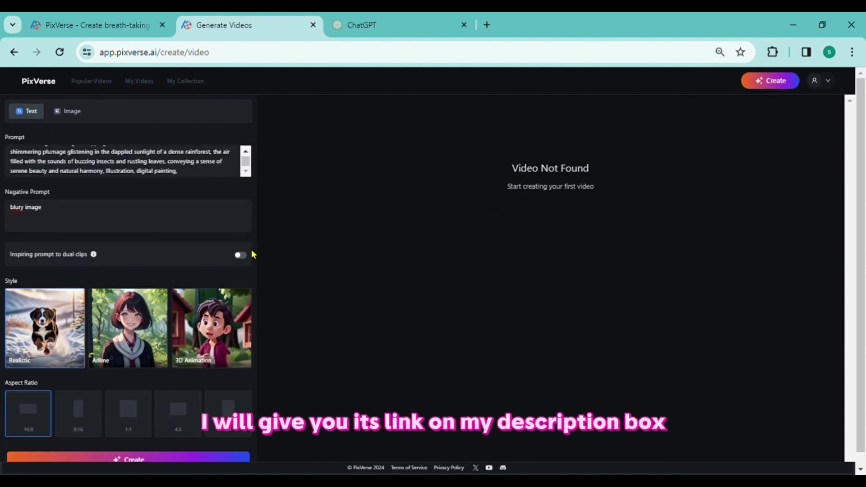
{"action": "scroll", "coordinate": [190, 383], "scroll_direction": "down", "scroll_amount": 1}
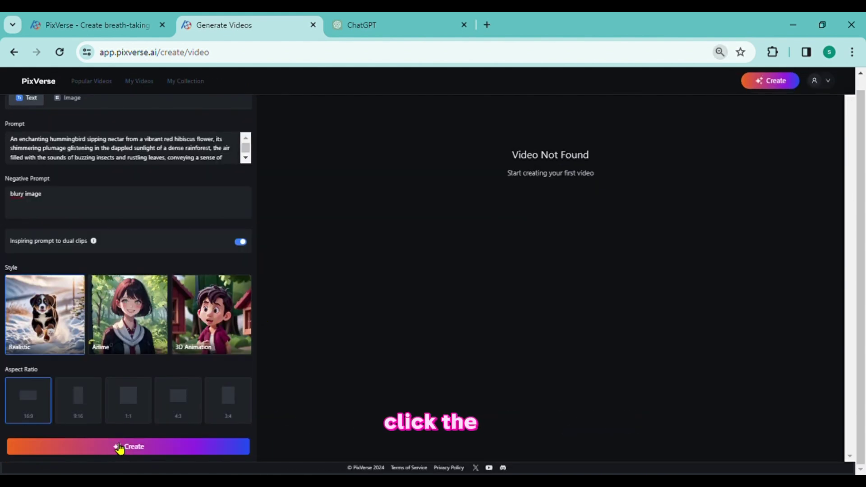
{"action": "left_click", "coordinate": [119, 447]}
{"action": "key", "text": "ctrl+0"}
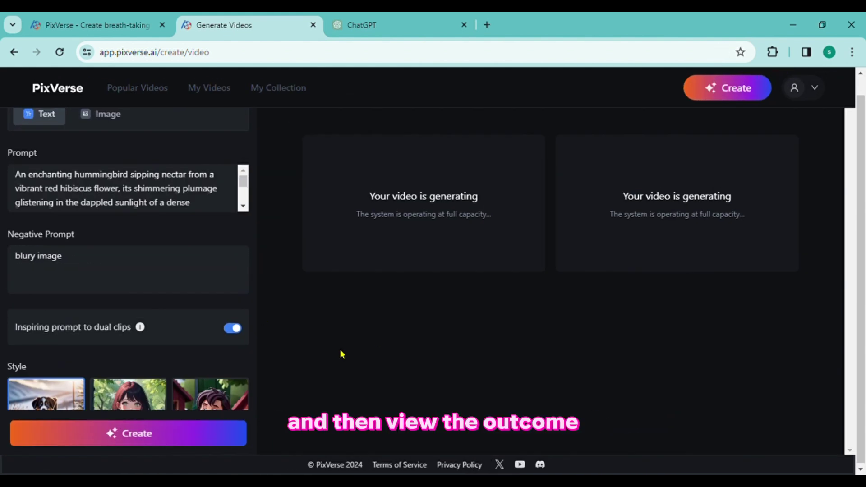
- View a finished hummingbird video's details, then generate a second illustrated-style pair
{"action": "left_click", "coordinate": [445, 195]}
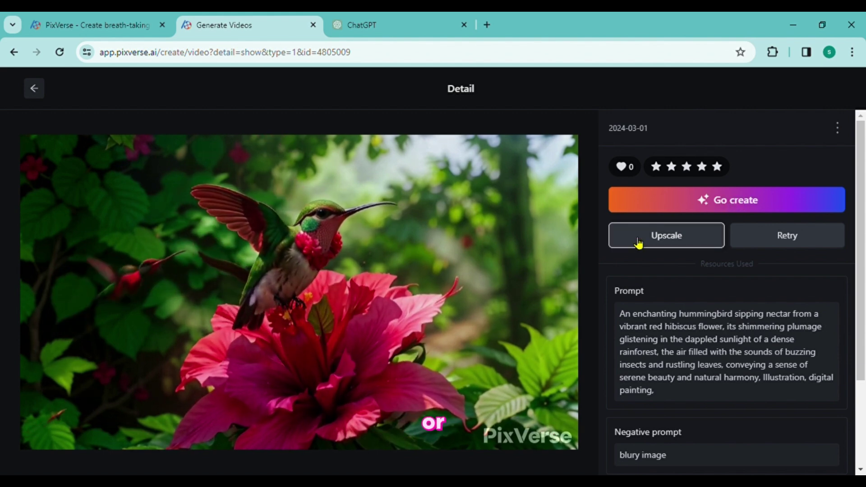
{"action": "mouse_move", "coordinate": [489, 233]}
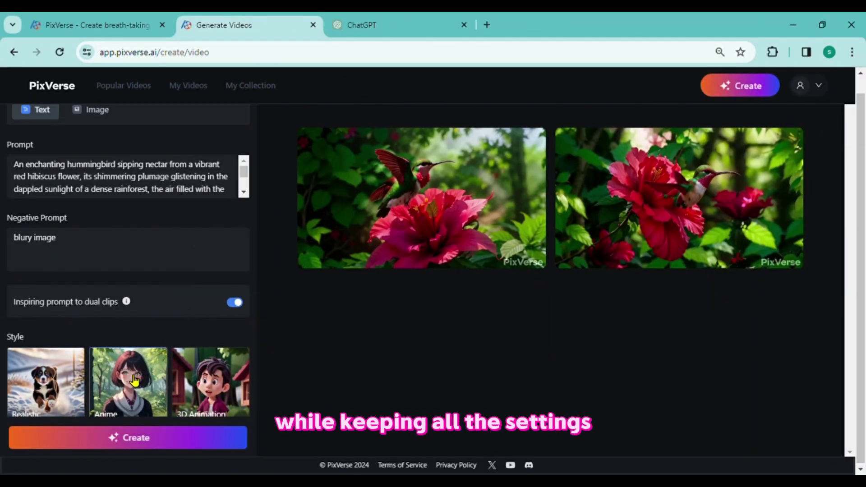
{"action": "left_click", "coordinate": [164, 446]}
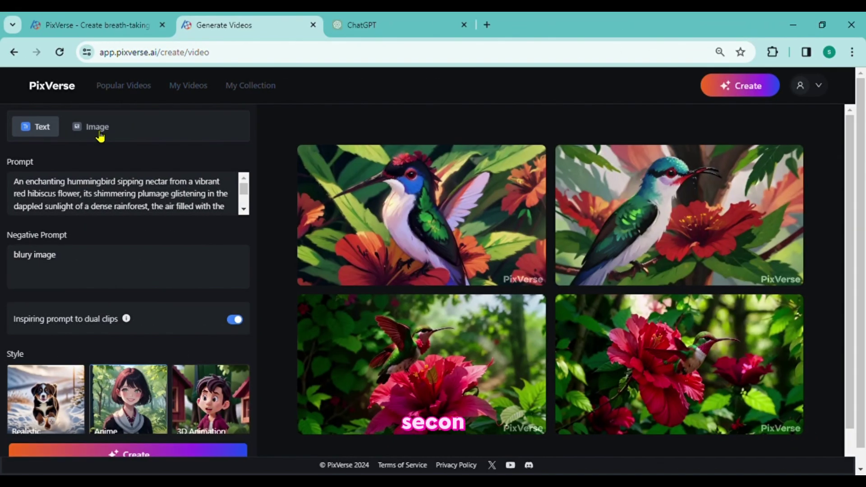
- Switch to Image mode and upload the tiger picture as the source image
{"action": "left_click", "coordinate": [99, 132]}
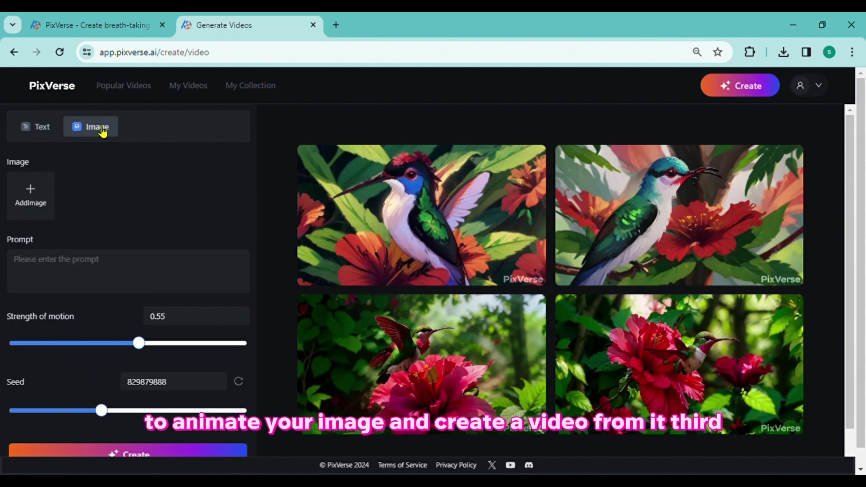
{"action": "mouse_move", "coordinate": [32, 200]}
{"action": "left_click", "coordinate": [424, 263]}
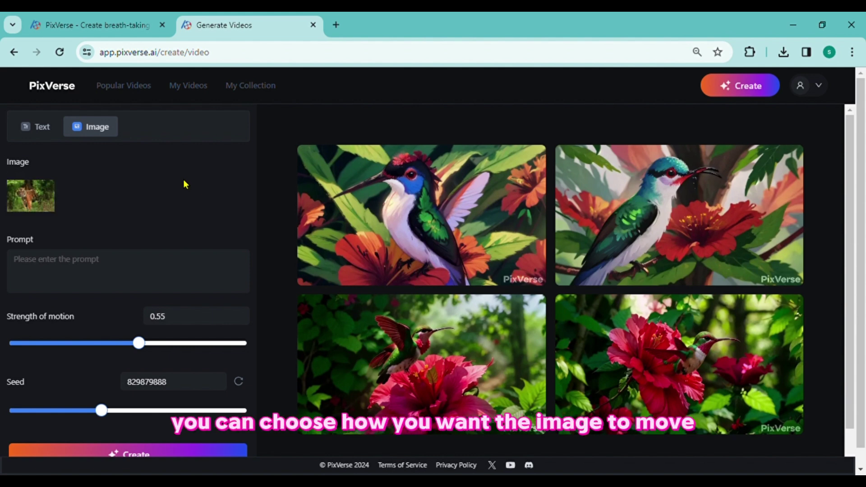
{"action": "left_click", "coordinate": [84, 279]}
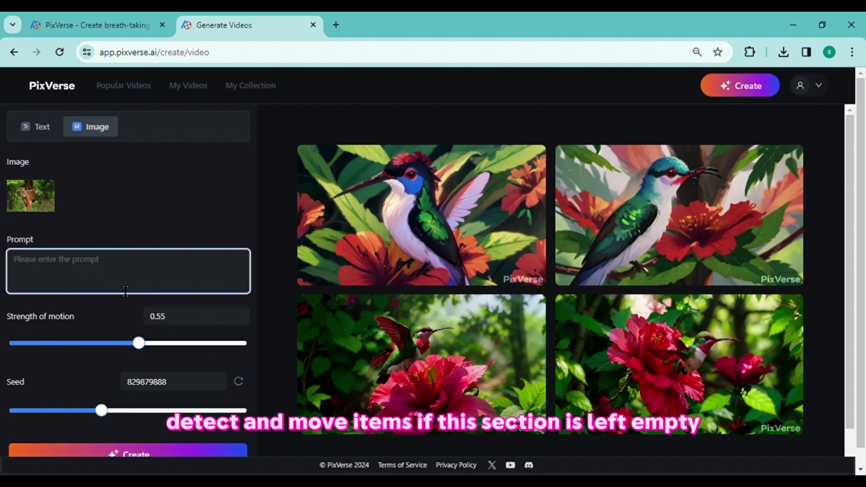
- Adjust the Strength of motion slider up to the full 1.00
{"action": "left_click", "coordinate": [247, 343]}
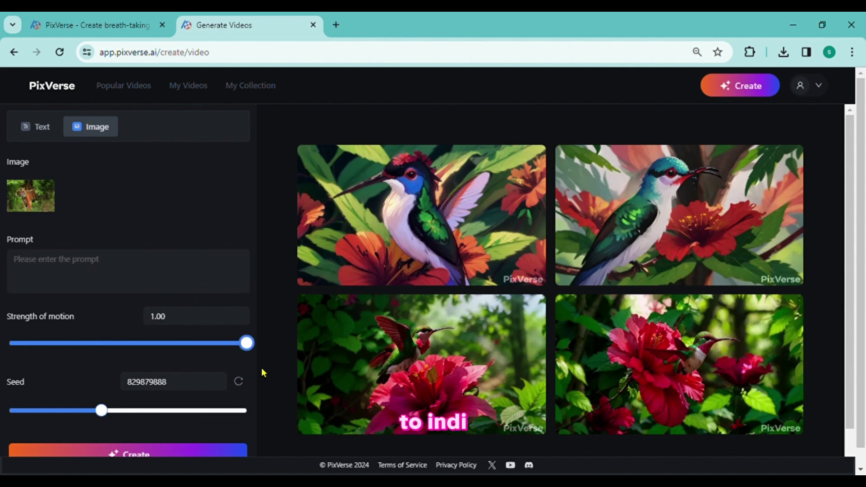
{"action": "scroll", "coordinate": [264, 373], "scroll_direction": "down", "scroll_amount": 1}
{"action": "key", "text": "ctrl+minus"}
{"action": "scroll", "coordinate": [262, 372], "scroll_direction": "down", "scroll_amount": 1}
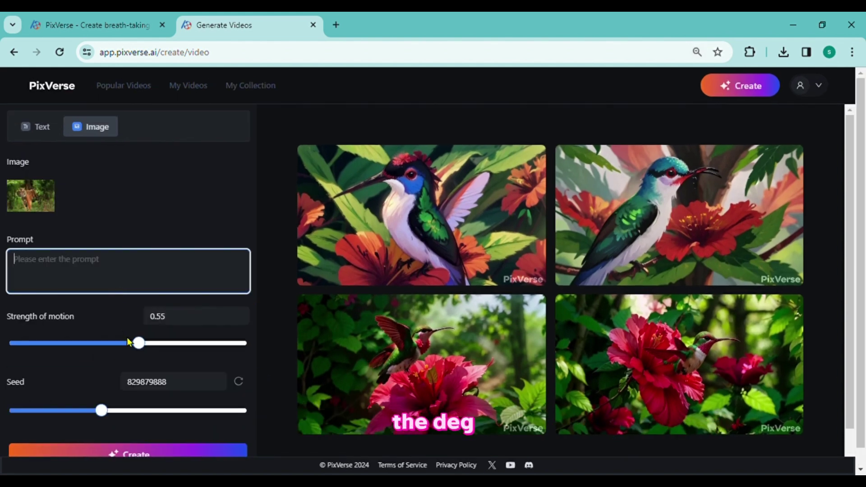
{"action": "mouse_move", "coordinate": [144, 353]}
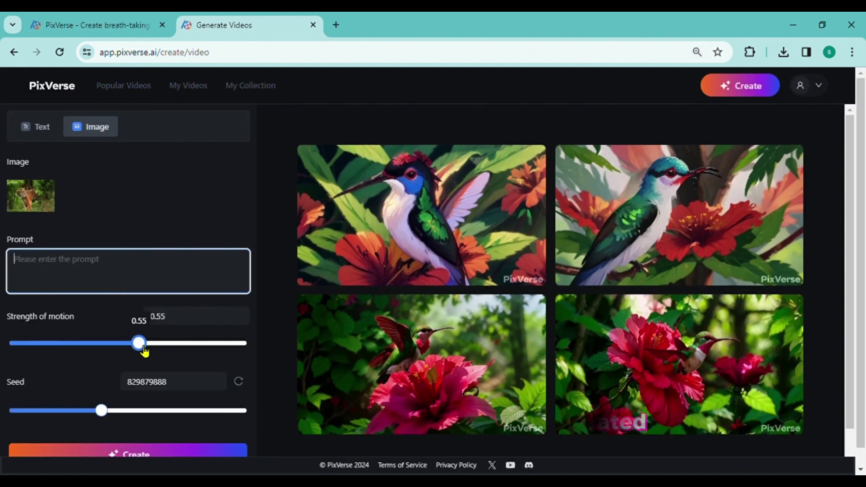
{"action": "left_click_drag", "start_coordinate": [145, 353], "coordinate": [155, 353]}
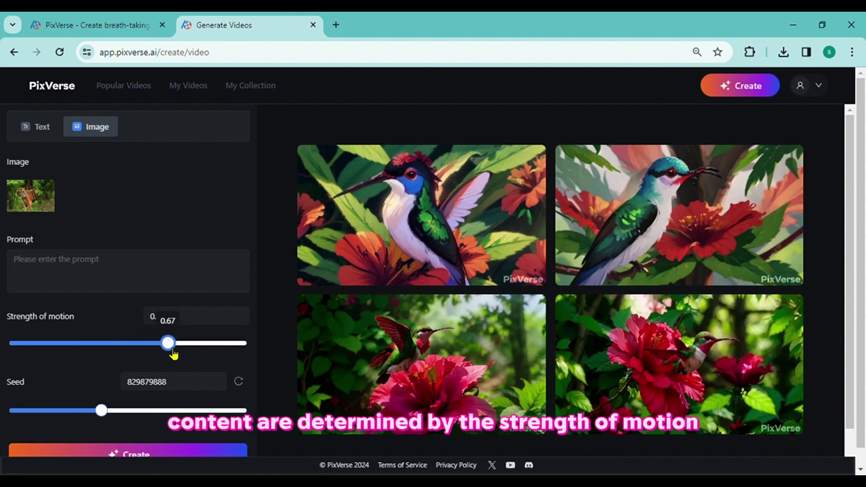
{"action": "left_click_drag", "start_coordinate": [175, 354], "coordinate": [151, 352]}
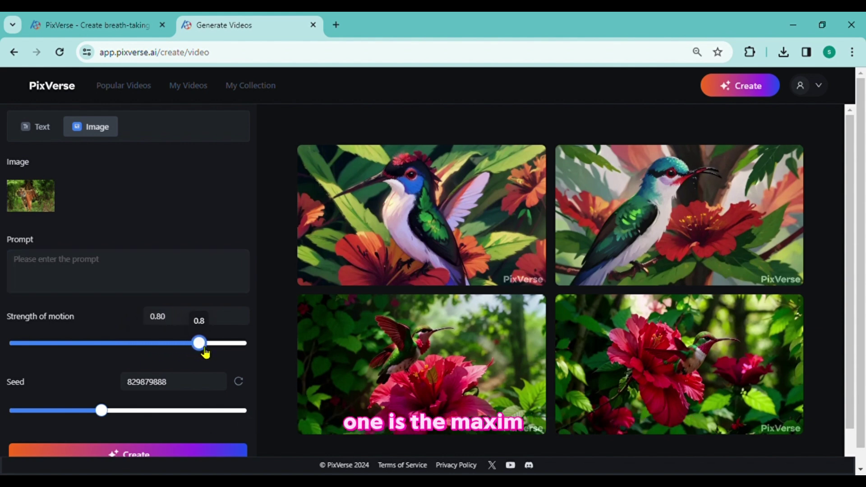
{"action": "left_click_drag", "start_coordinate": [205, 353], "coordinate": [254, 352]}
{"action": "key", "text": "ctrl+minus"}
- Generate the tiger video from the uploaded image and return to the creation page
{"action": "left_click", "coordinate": [145, 444]}
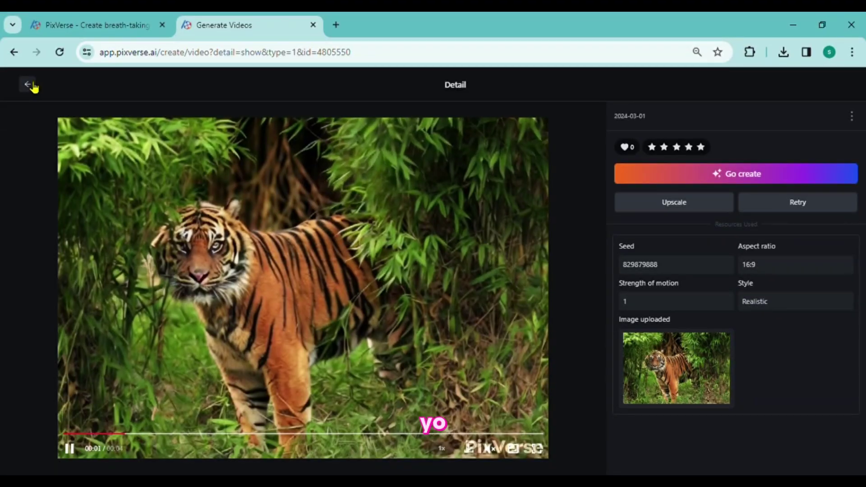
{"action": "left_click", "coordinate": [32, 86]}
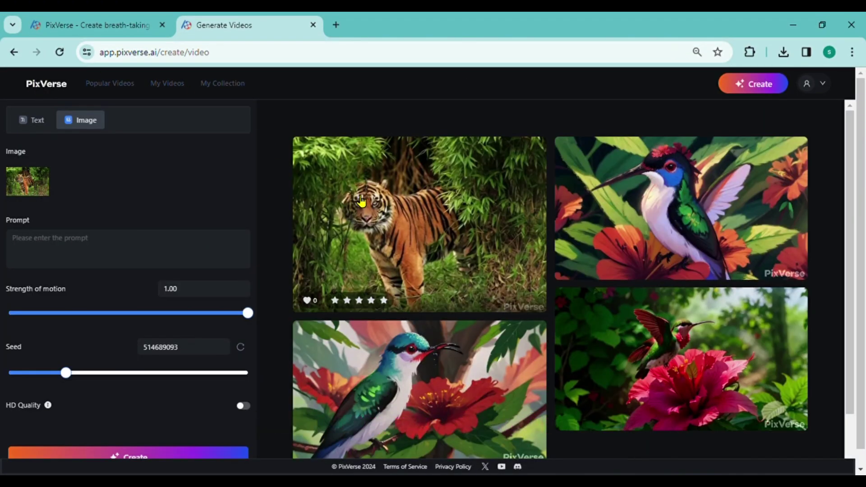
{"action": "mouse_move", "coordinate": [608, 214]}
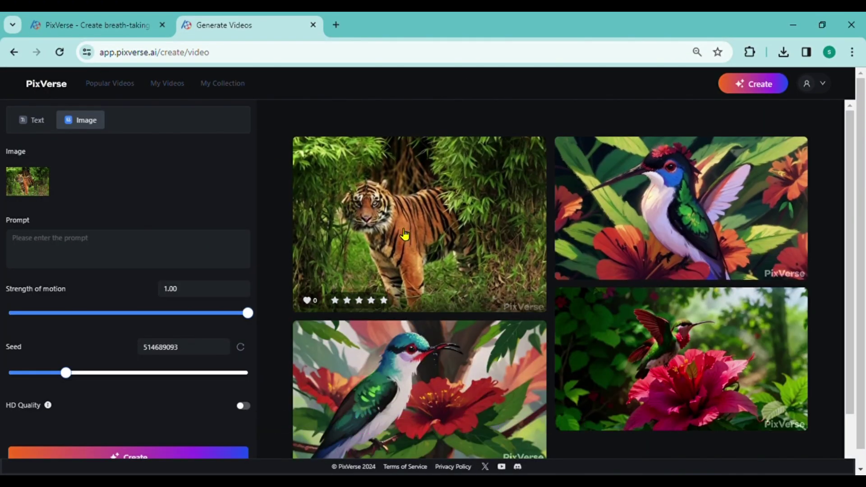
- Open the last realistic hummingbird video's details from My Videos to upscale it
{"action": "left_click", "coordinate": [180, 86]}
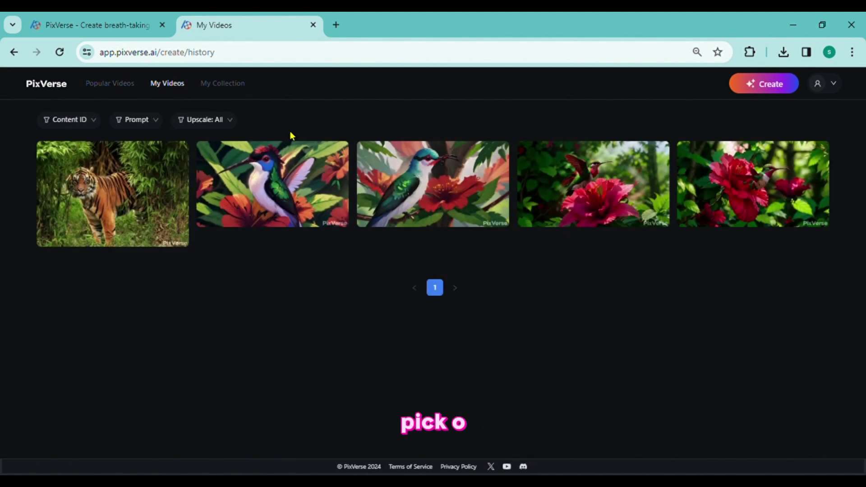
{"action": "left_click", "coordinate": [737, 188]}
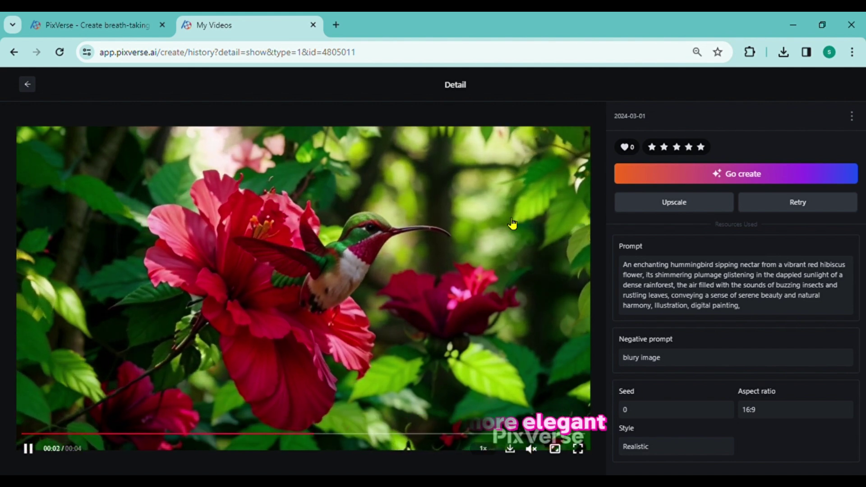
{"action": "key", "text": "ctrl+plus"}
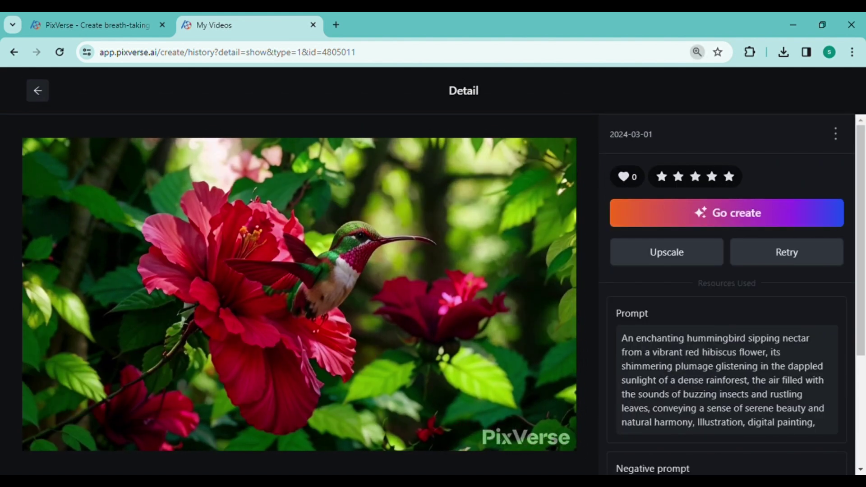
{"action": "left_click", "coordinate": [659, 257]}
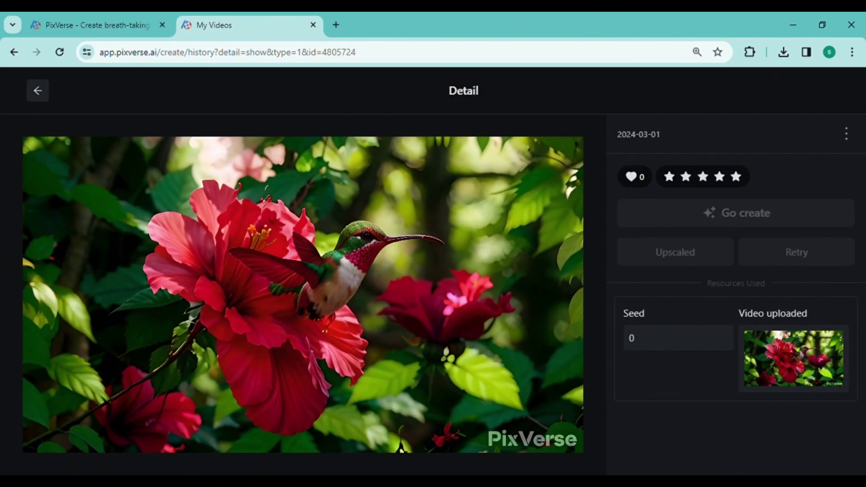